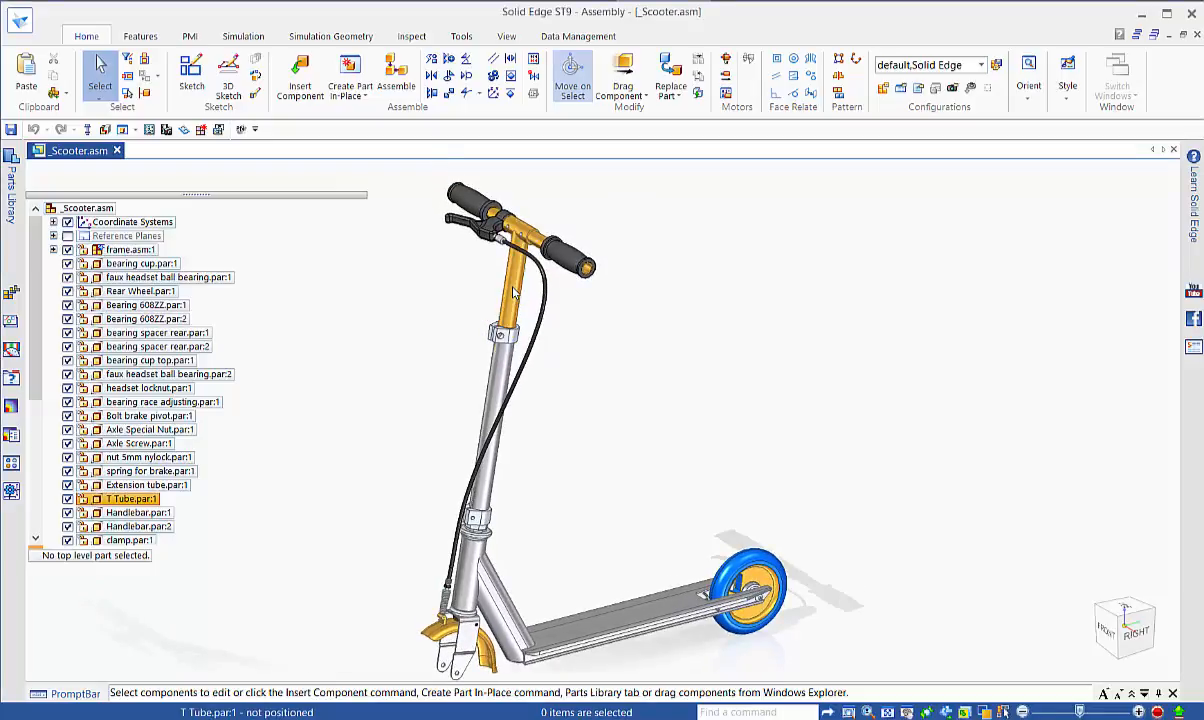
Transfer the T tube, both handlebars, spring buttons and grips into a new Handlebar subassembly under _Scooter.asm, using the Iso Metric Assembly template
click(513, 295)
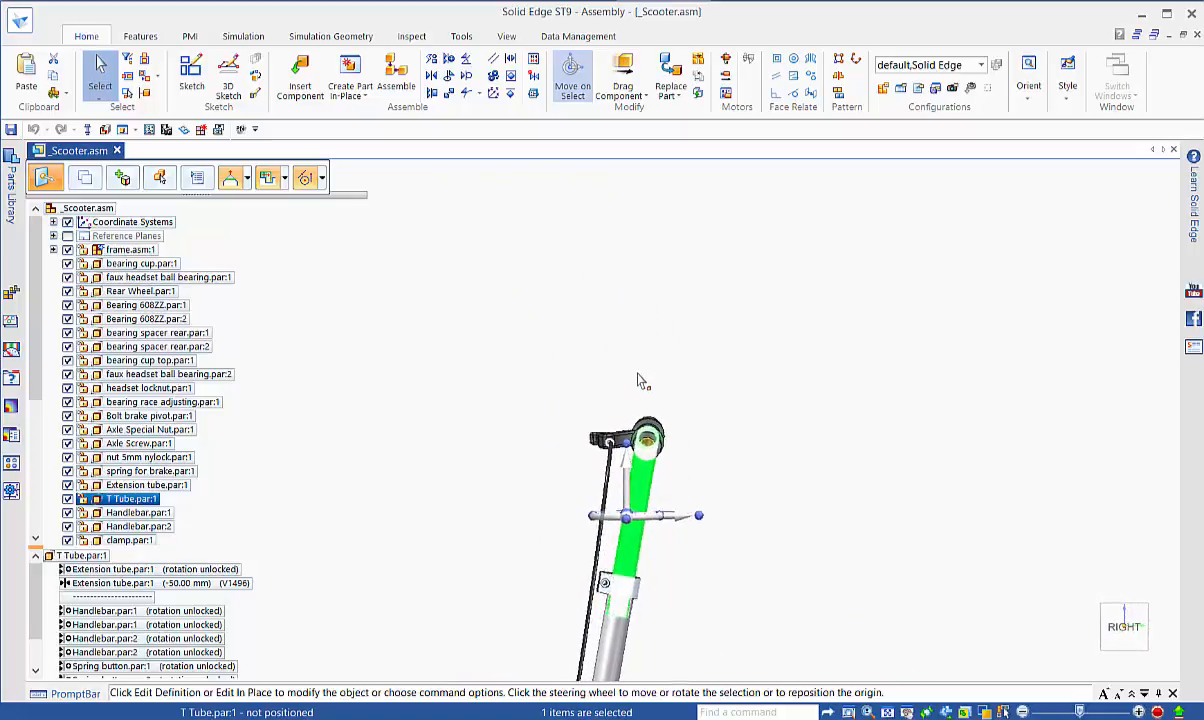
drag(627, 399, 669, 387)
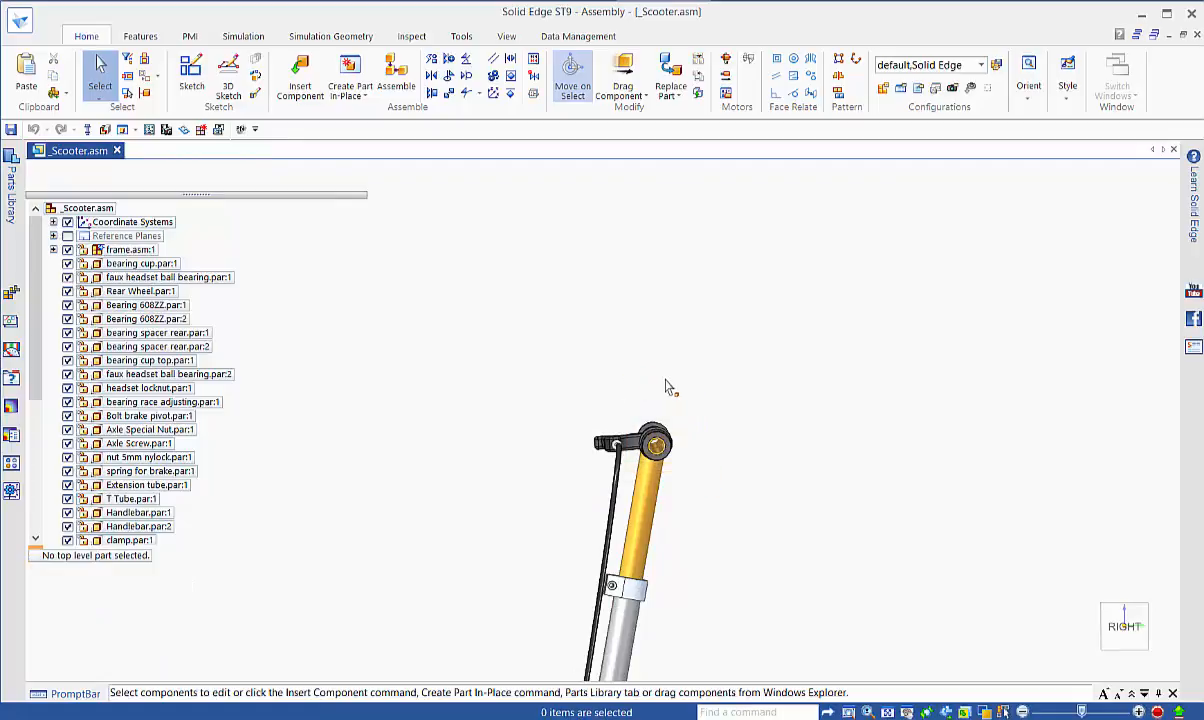
click(652, 482)
drag(625, 397, 702, 466)
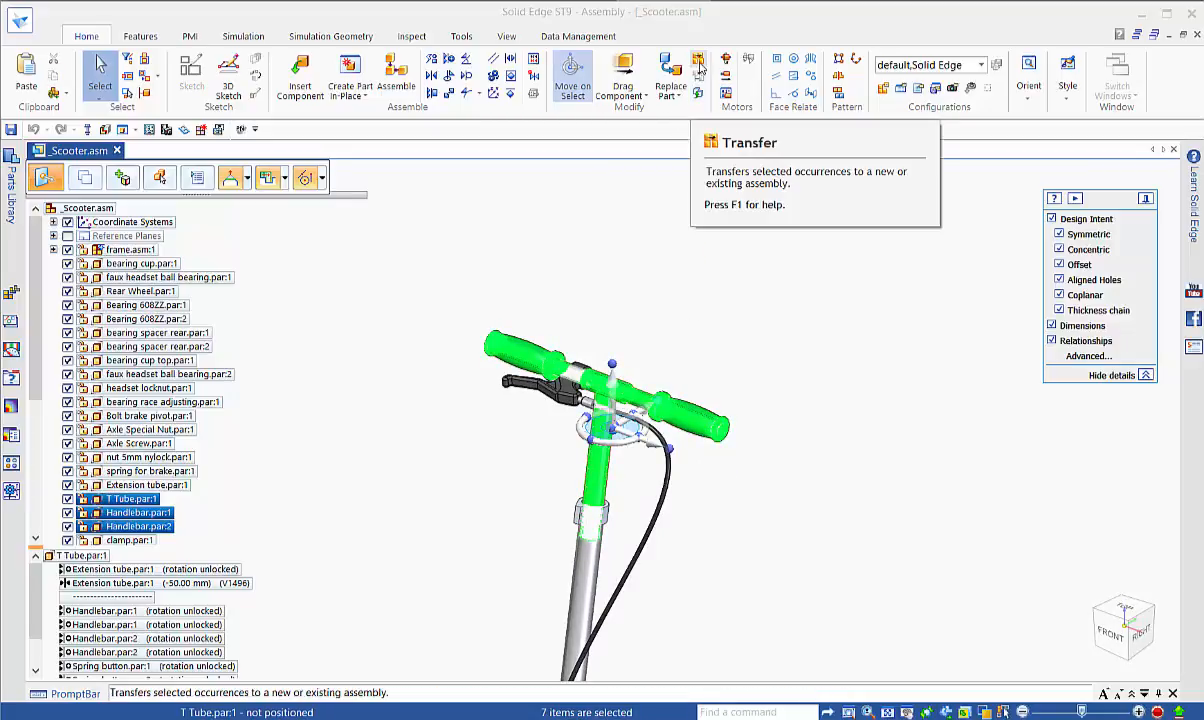
click(699, 64)
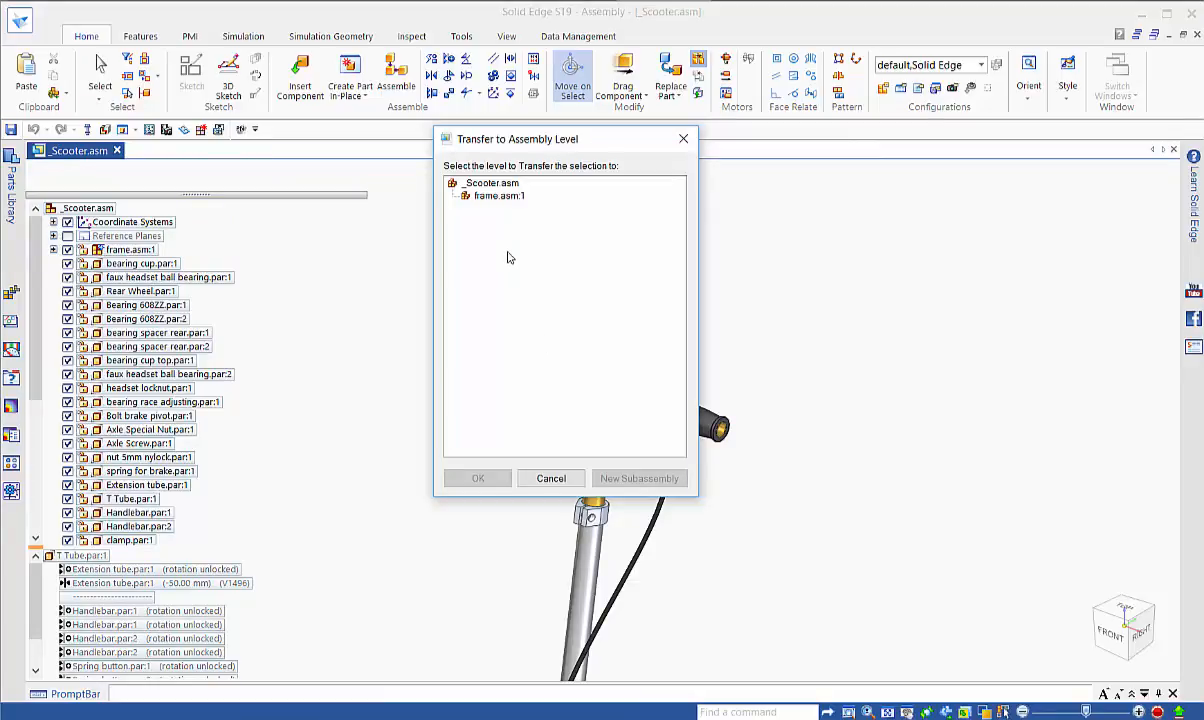
click(491, 186)
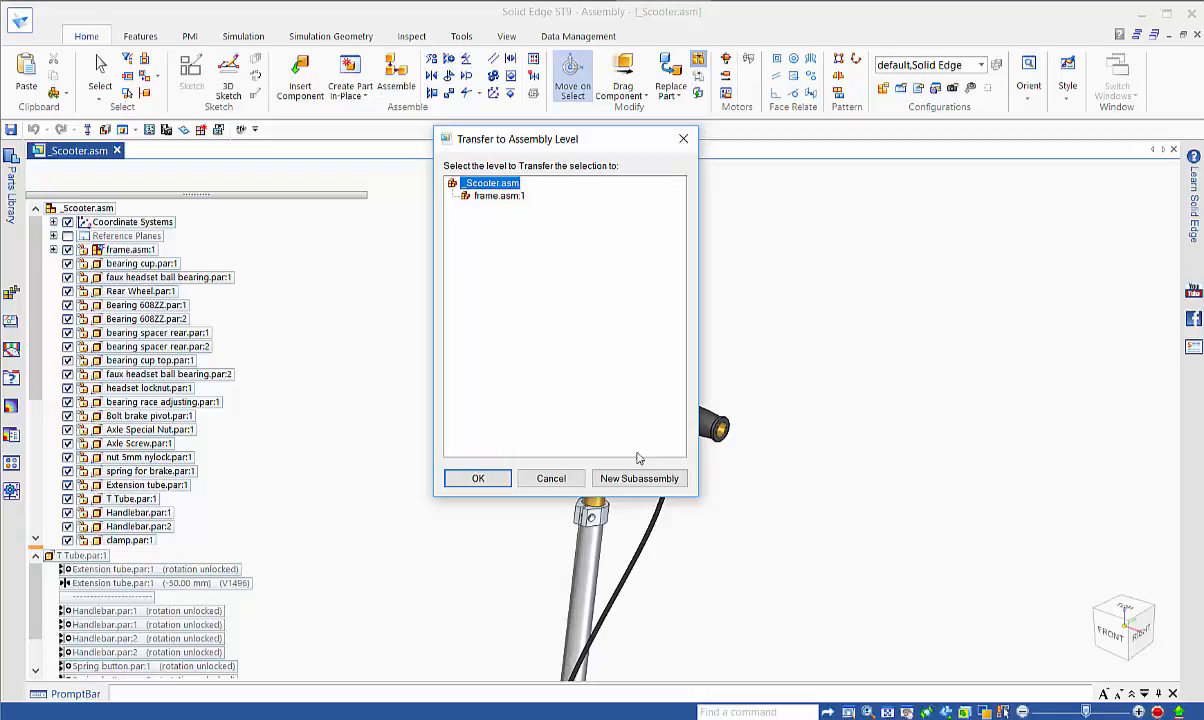
click(608, 478)
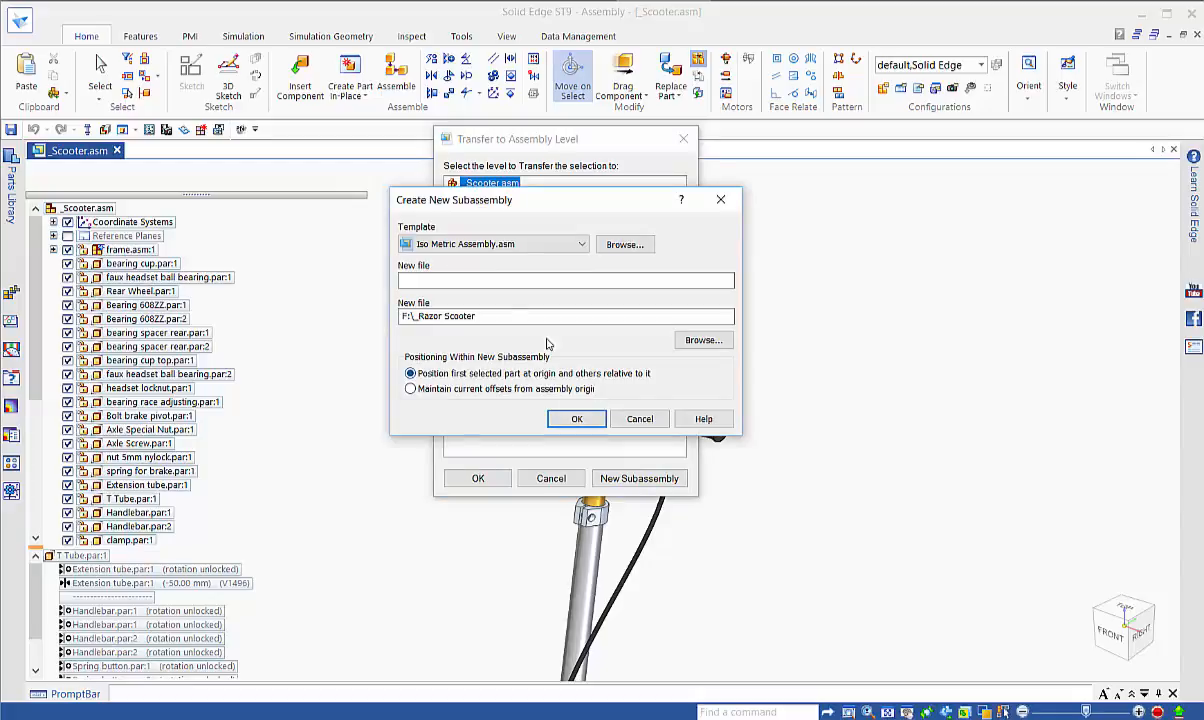
click(475, 281)
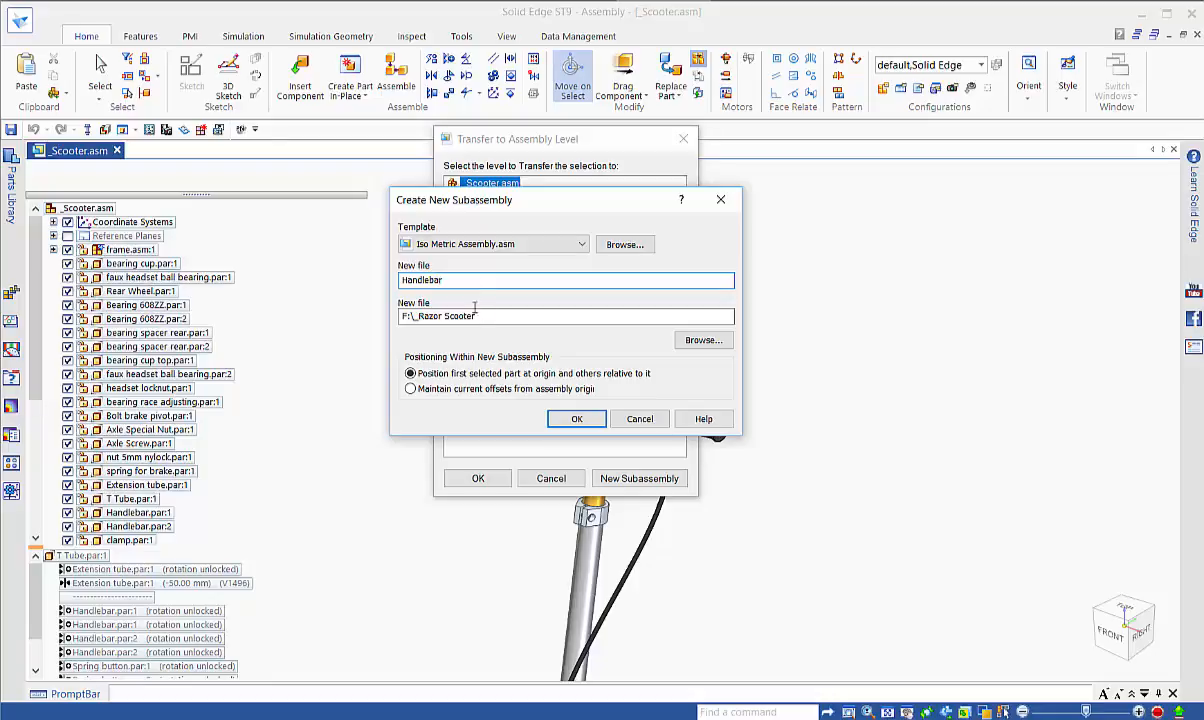
click(584, 419)
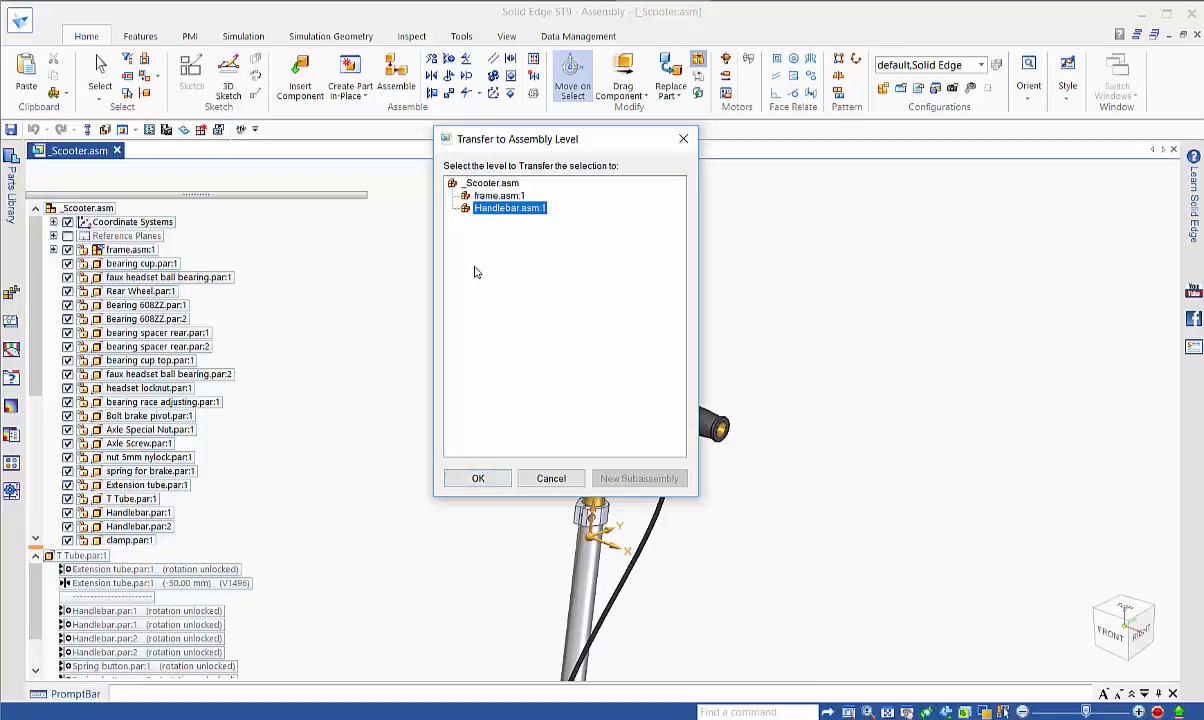
click(478, 479)
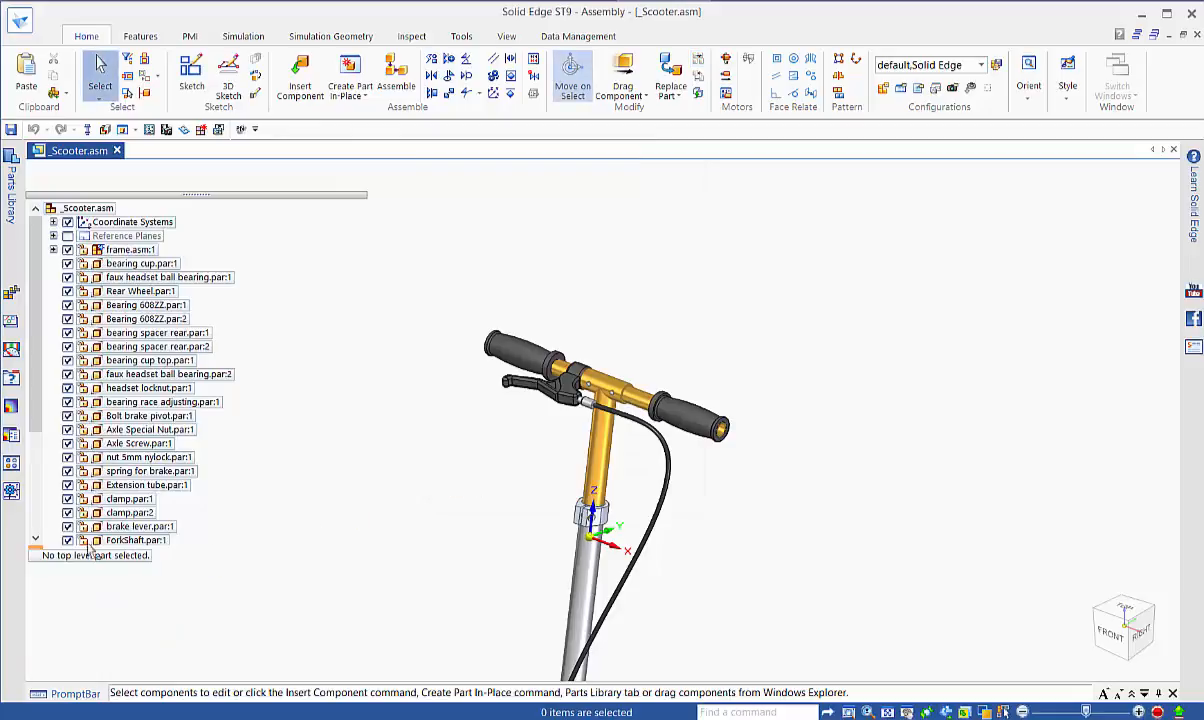
Check the T tube's relationships inside the Handlebar subassembly and save the scooter assembly
scroll(40, 515, down, 4)
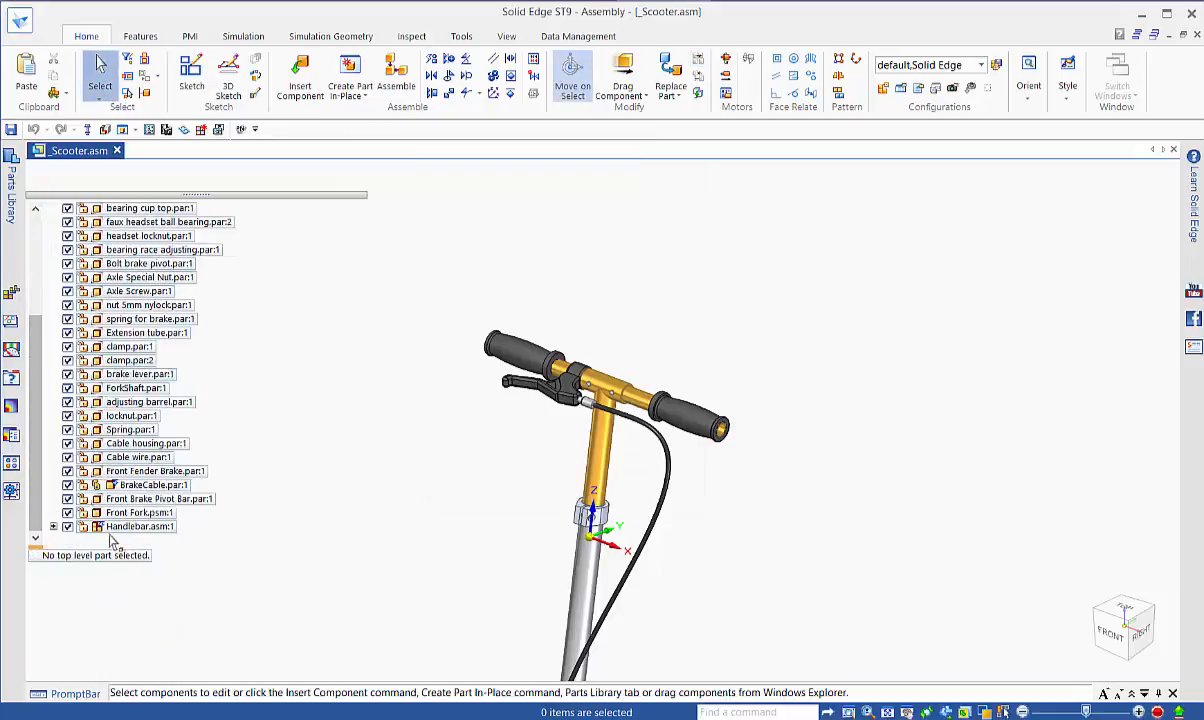
click(53, 527)
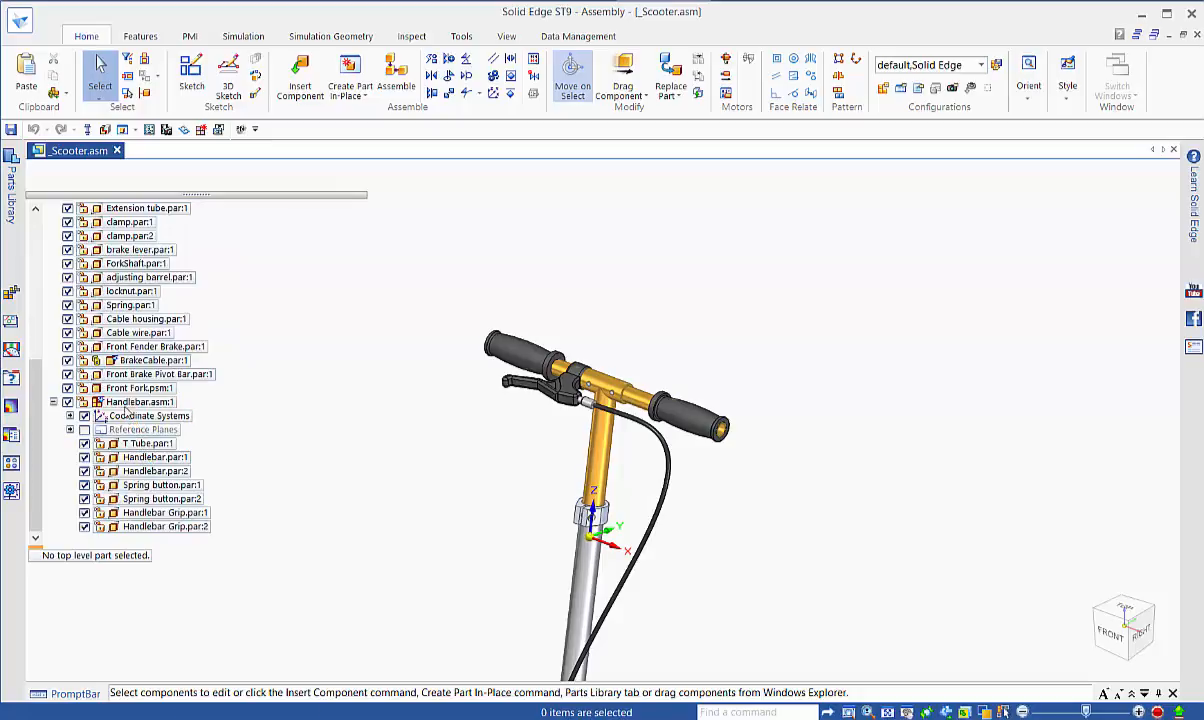
click(143, 444)
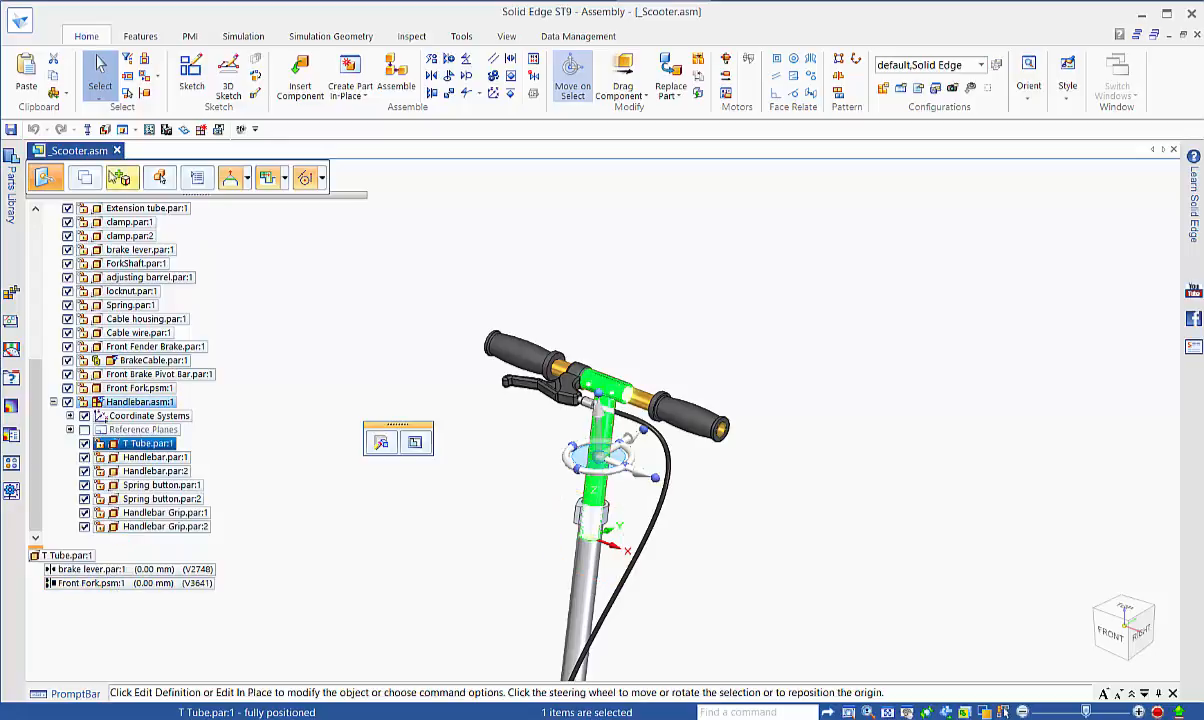
click(11, 129)
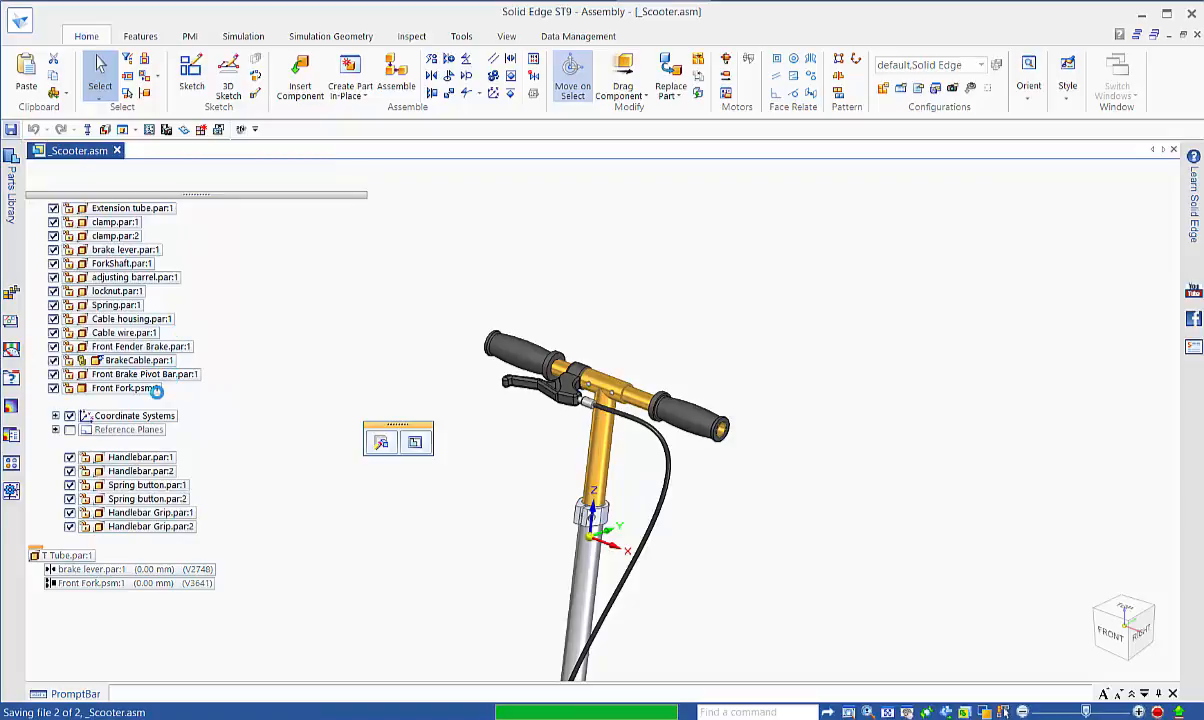
Open the Handlebar subassembly in its own window
click(112, 402)
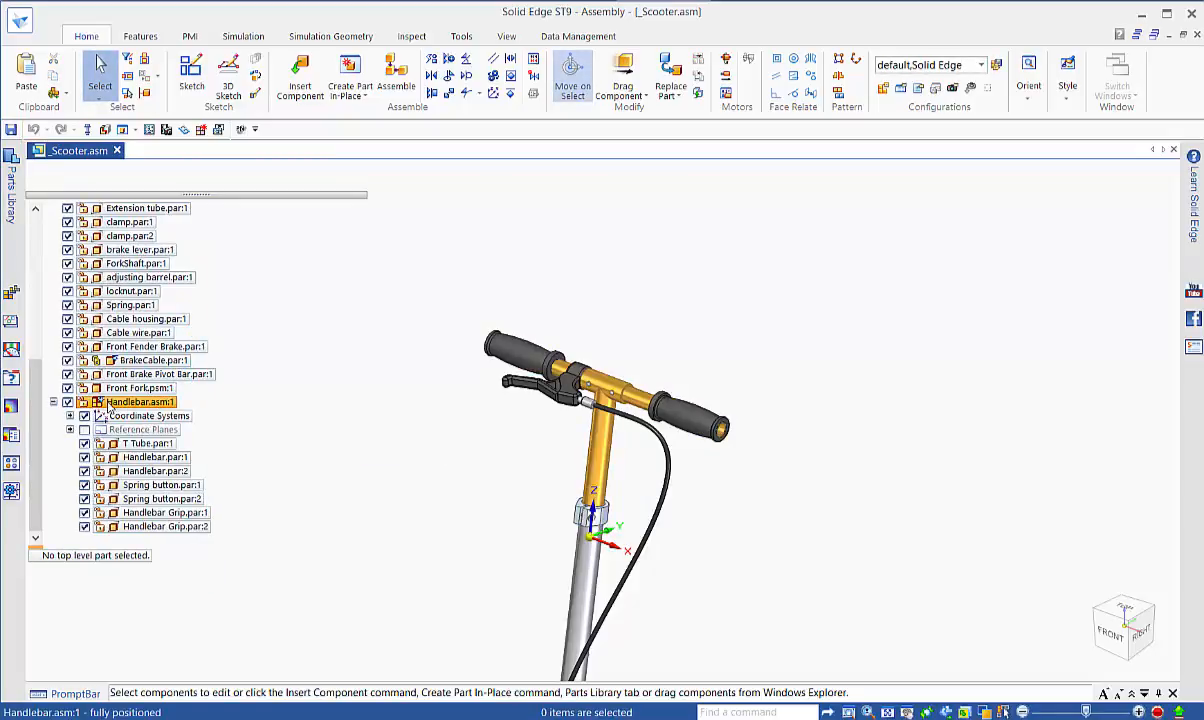
right_click(112, 403)
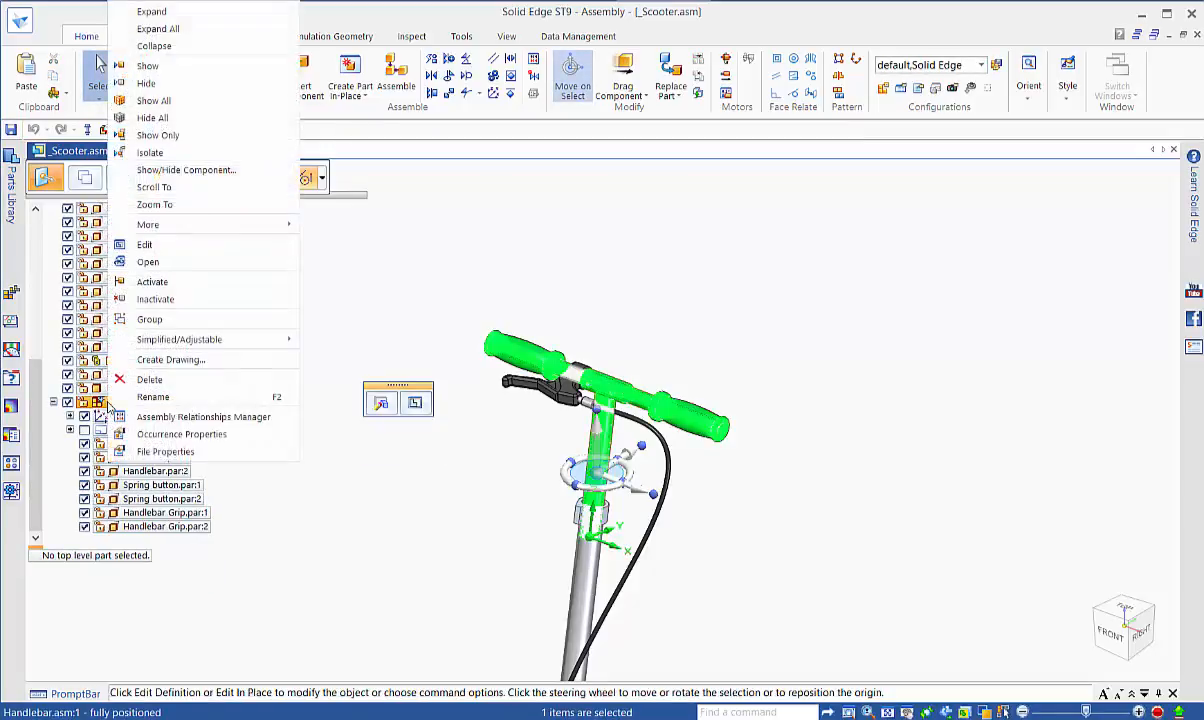
click(150, 263)
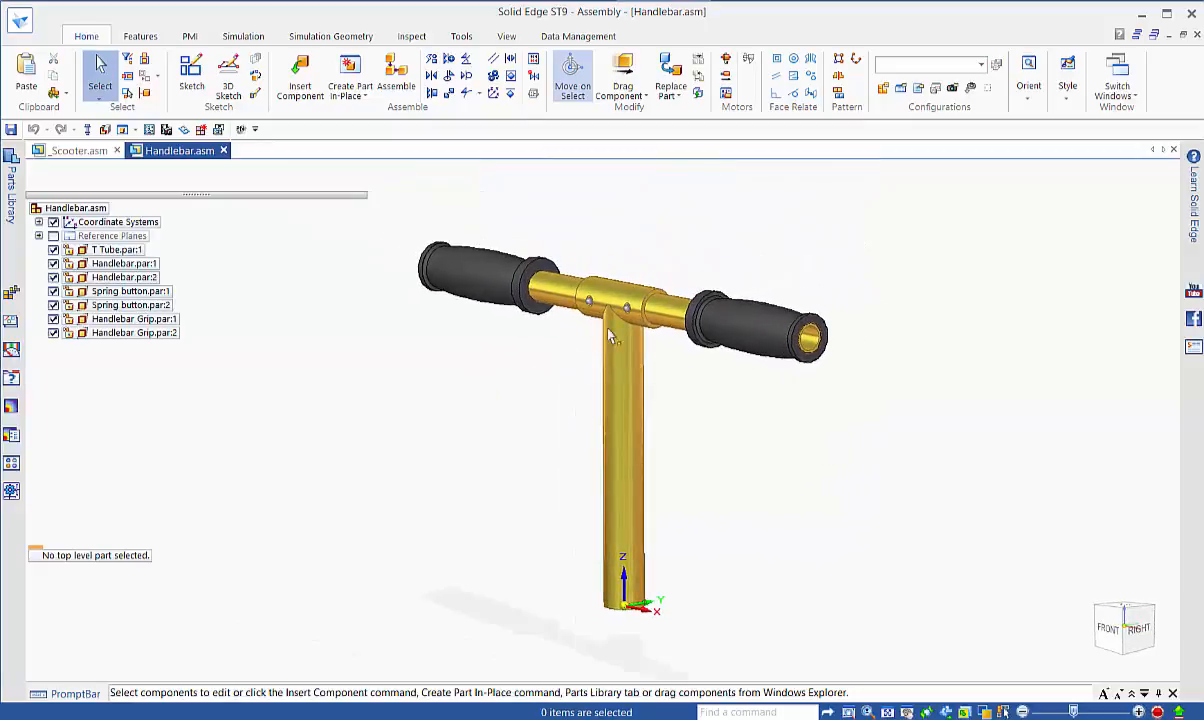
Examine the assembly relationships of the handlebar and the T tube, and close Handlebar.asm
click(731, 345)
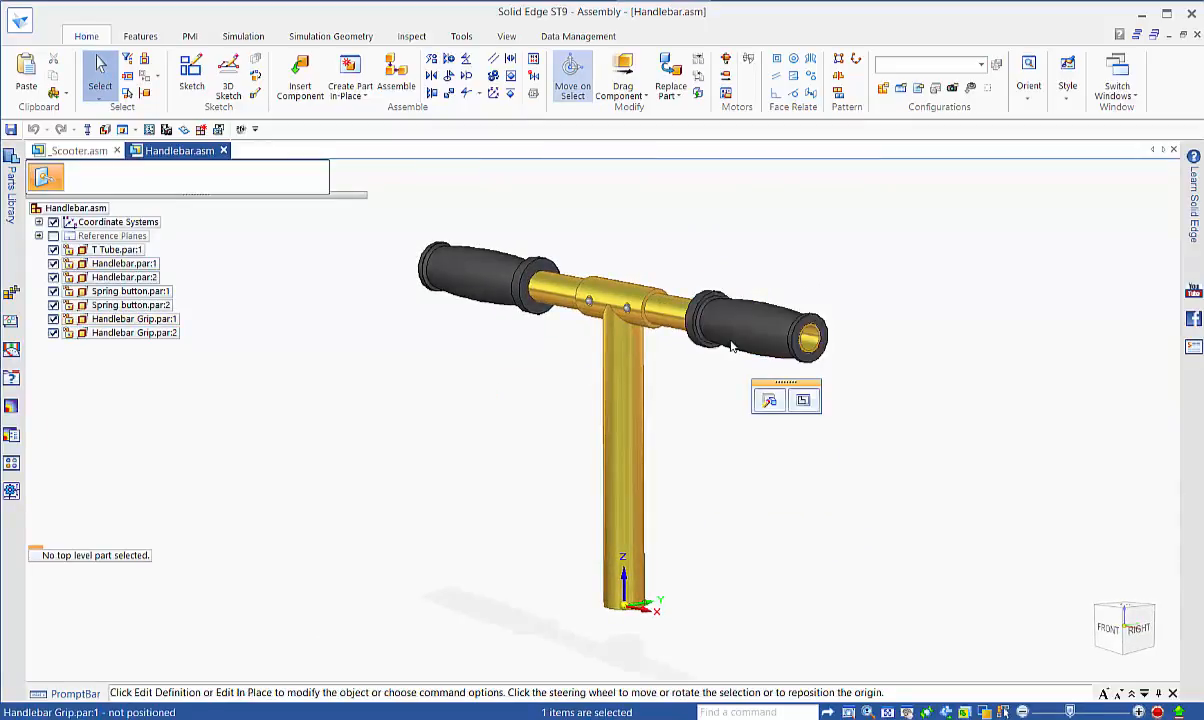
click(665, 320)
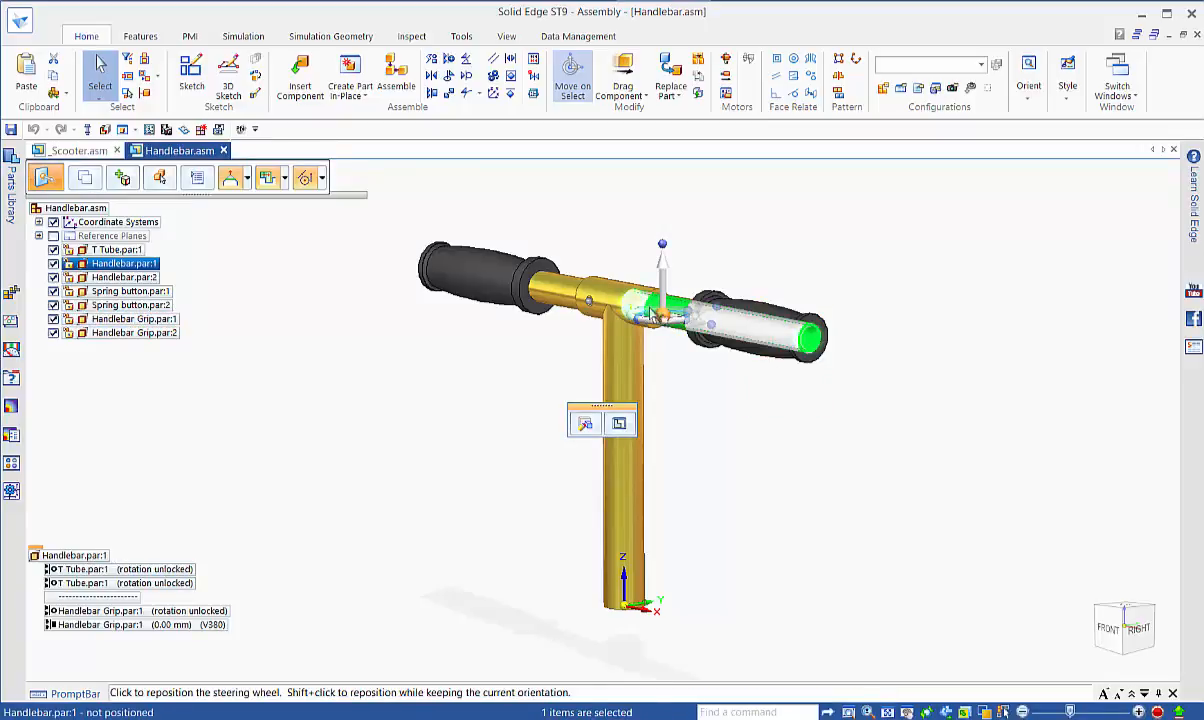
click(622, 295)
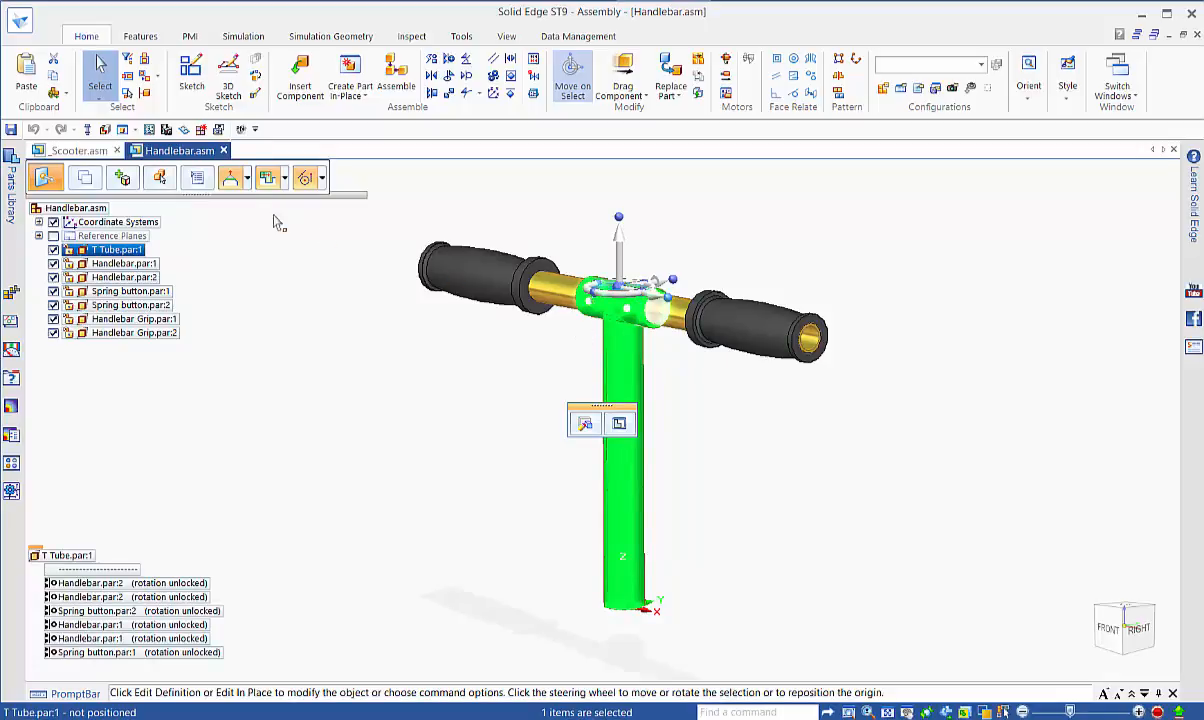
click(225, 152)
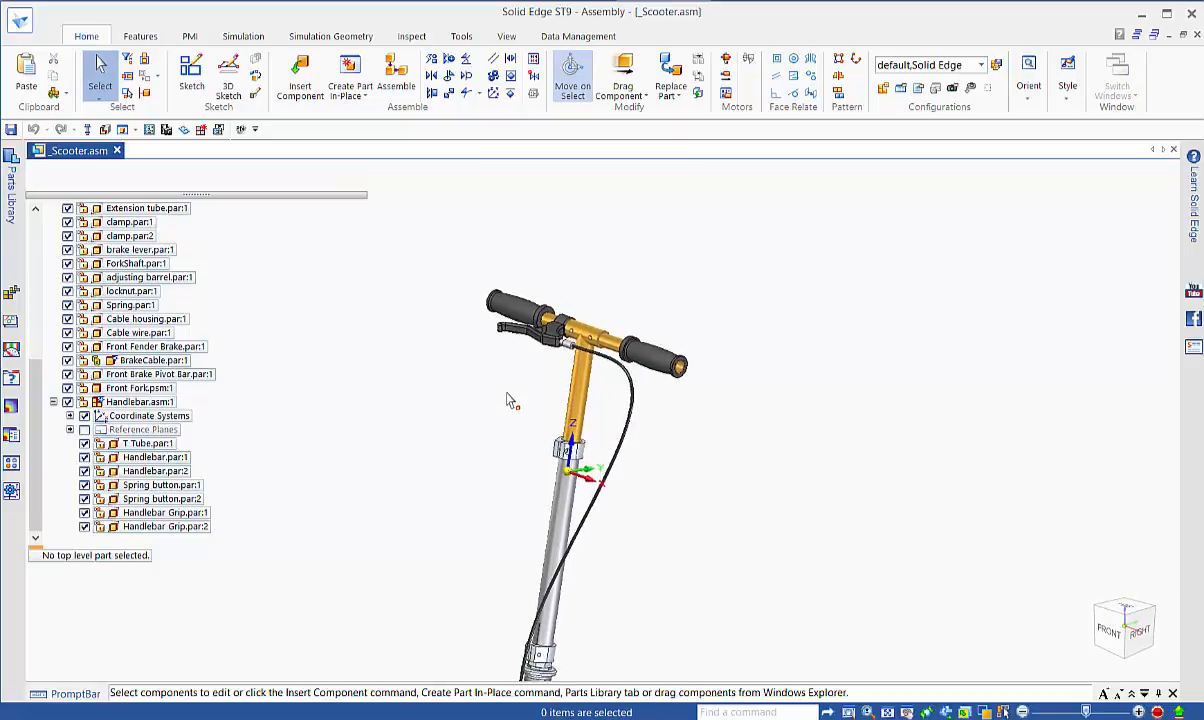
Disperse the Handlebar subassembly so its parts move up to the top-level scooter assembly
click(122, 402)
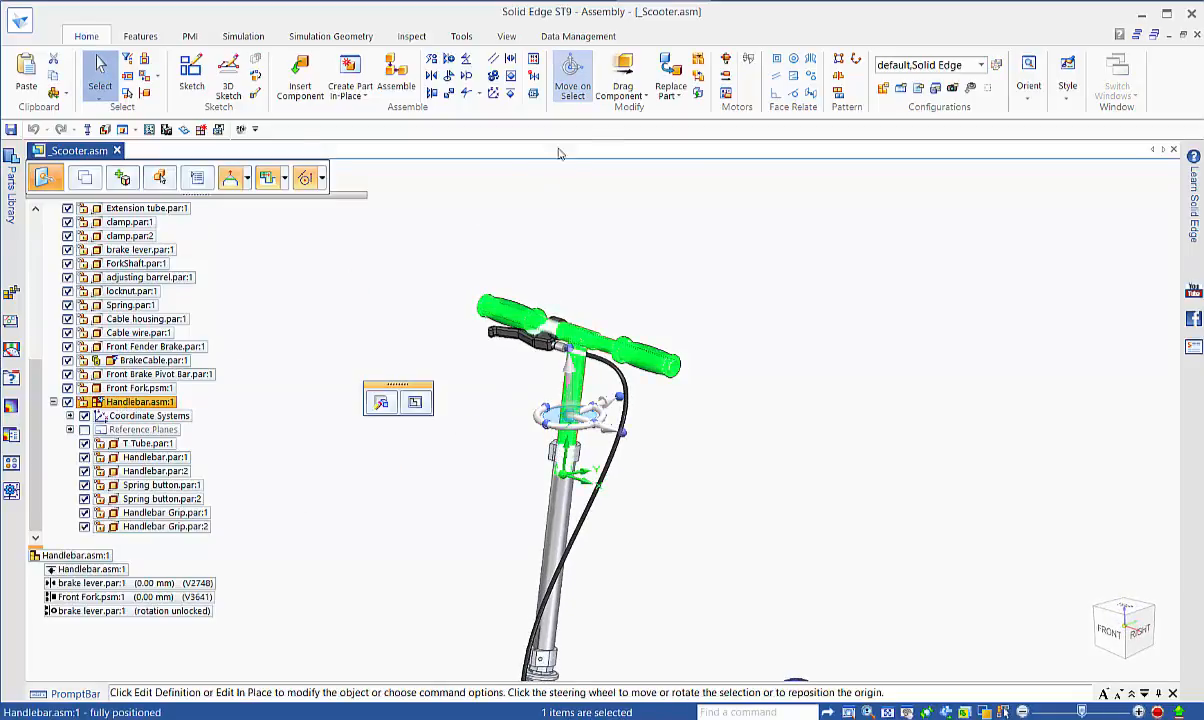
click(699, 80)
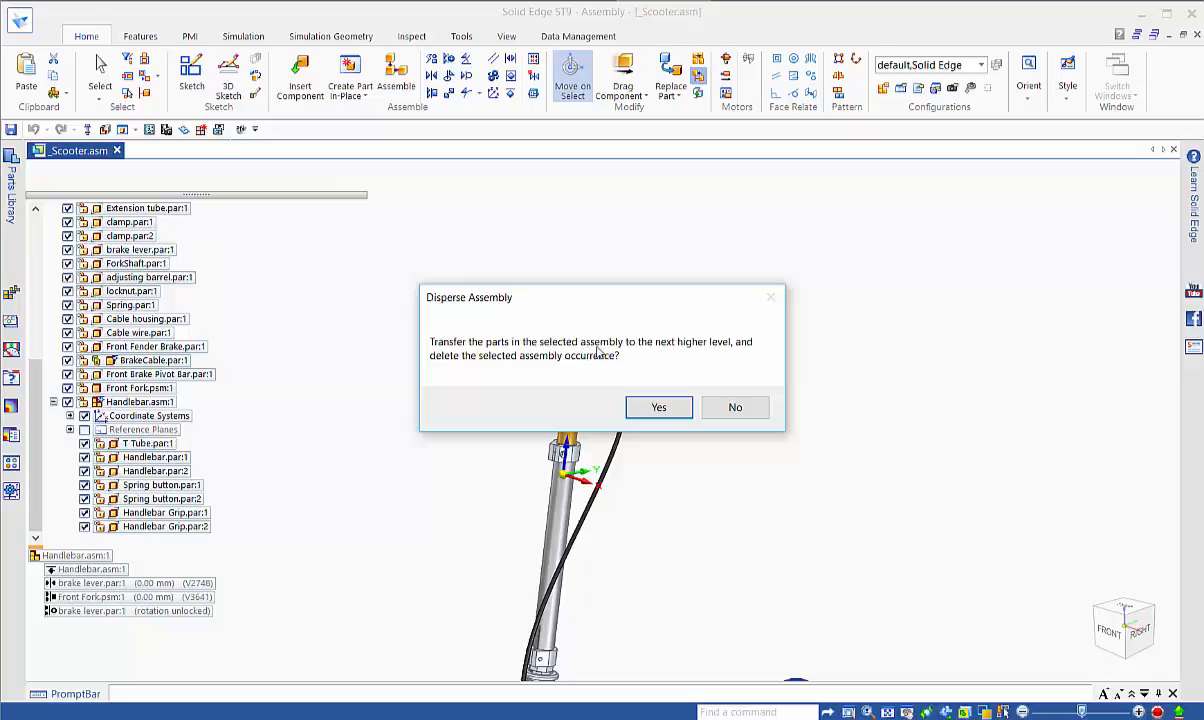
click(659, 409)
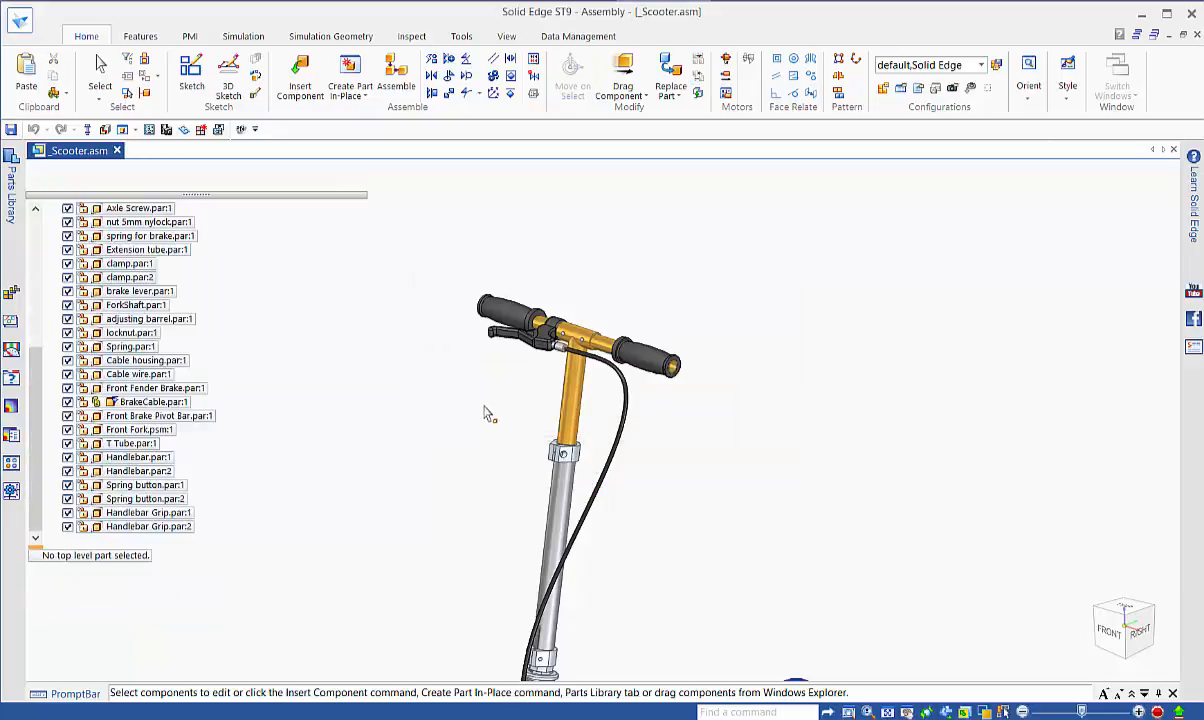
Examine the relationships of the first handlebar grip, the spring buttons and both handlebars in the scooter assembly
click(137, 514)
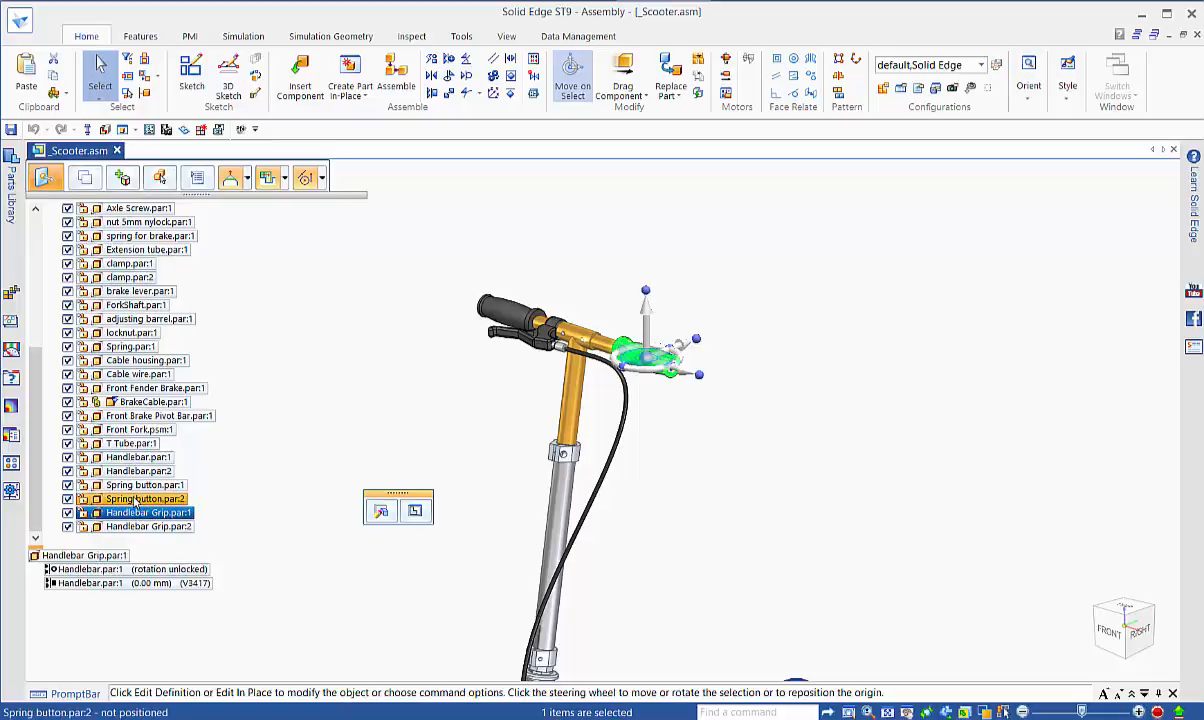
click(136, 492)
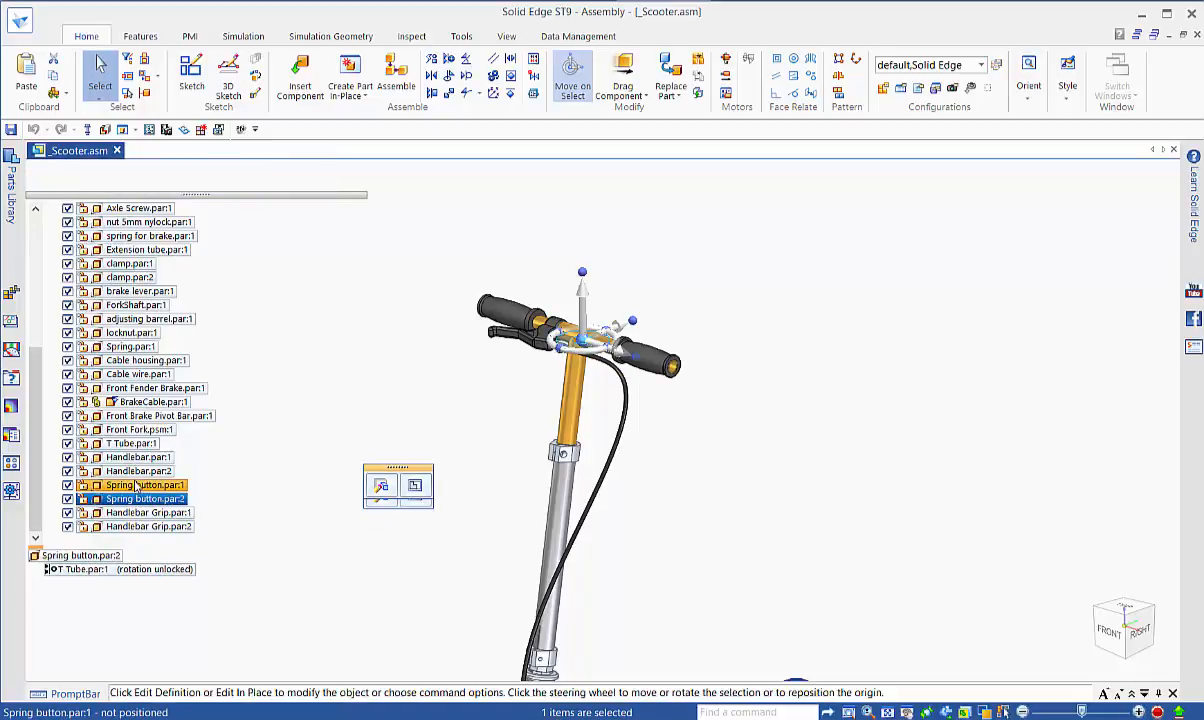
click(136, 481)
click(137, 470)
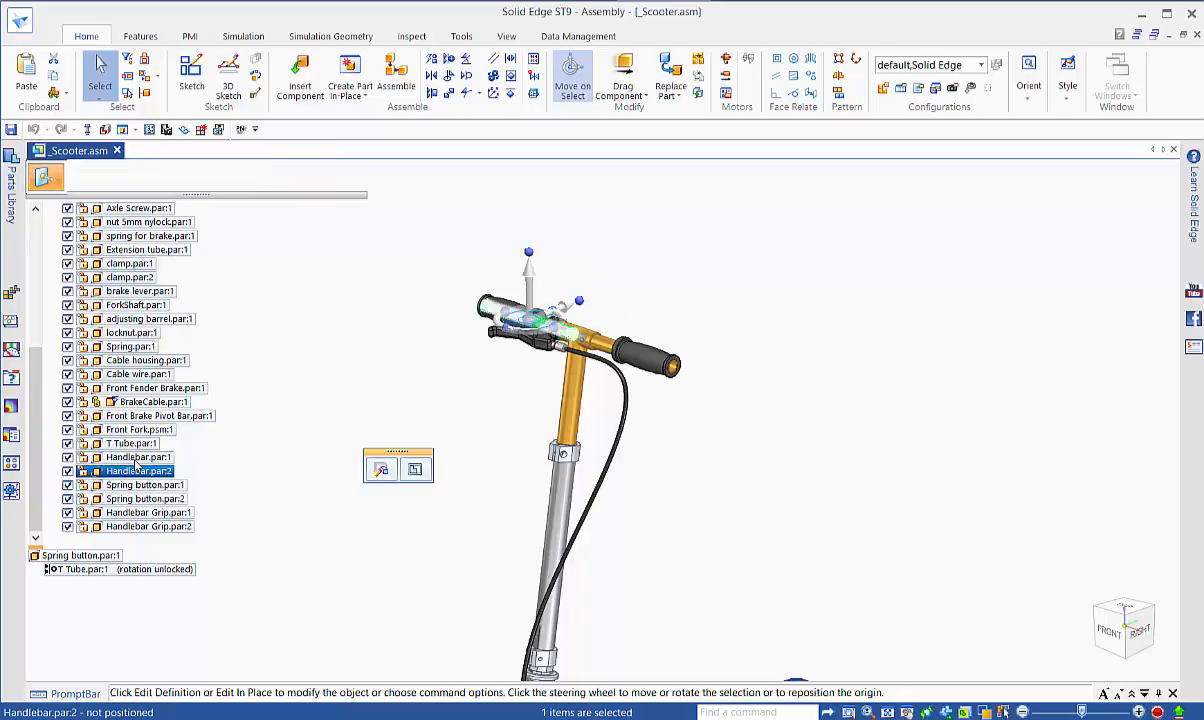
click(137, 459)
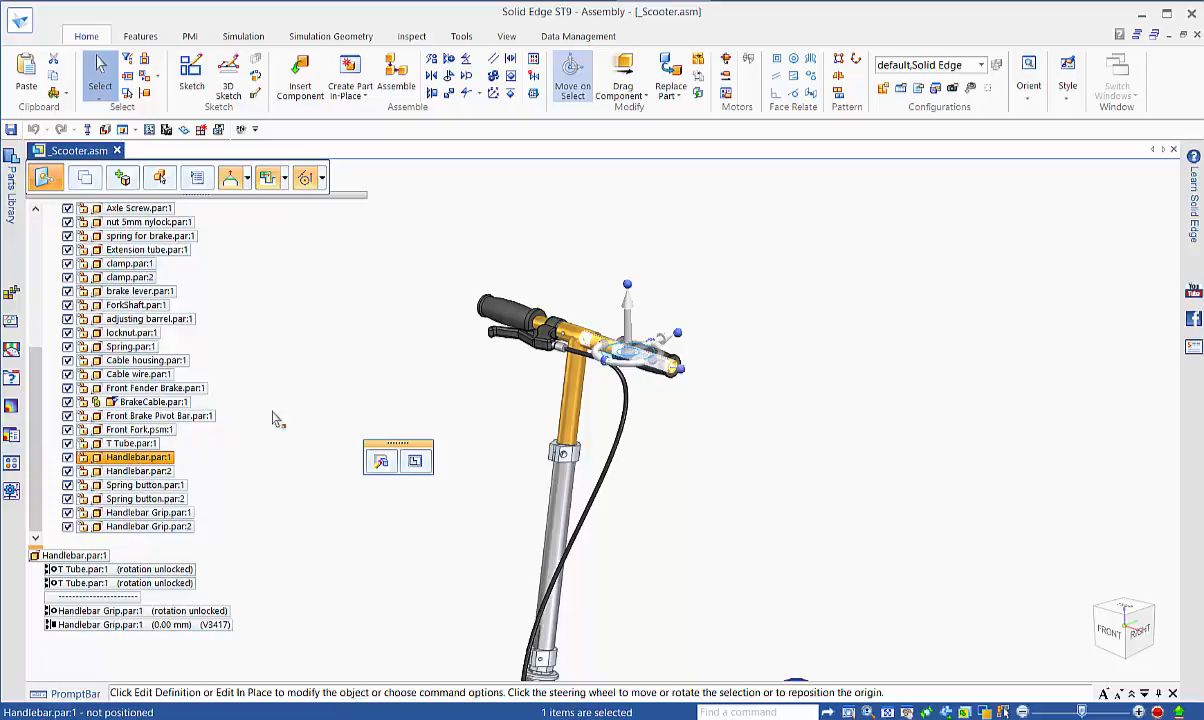
middle_drag(632, 448, 651, 463)
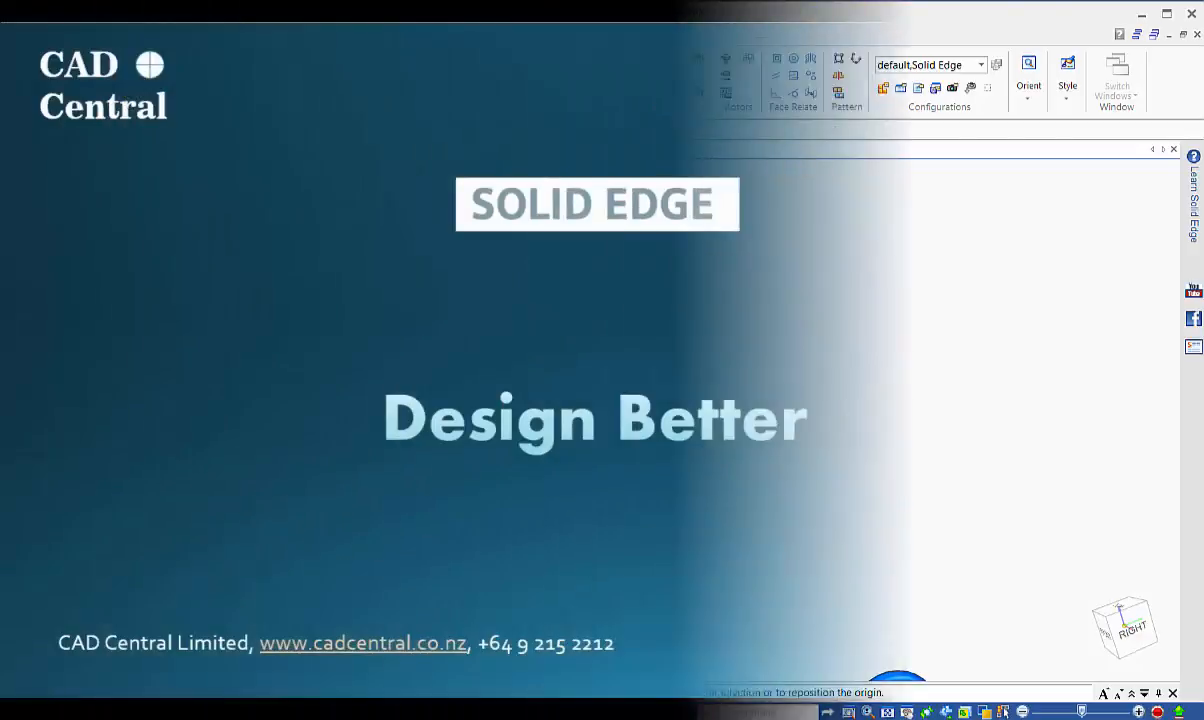